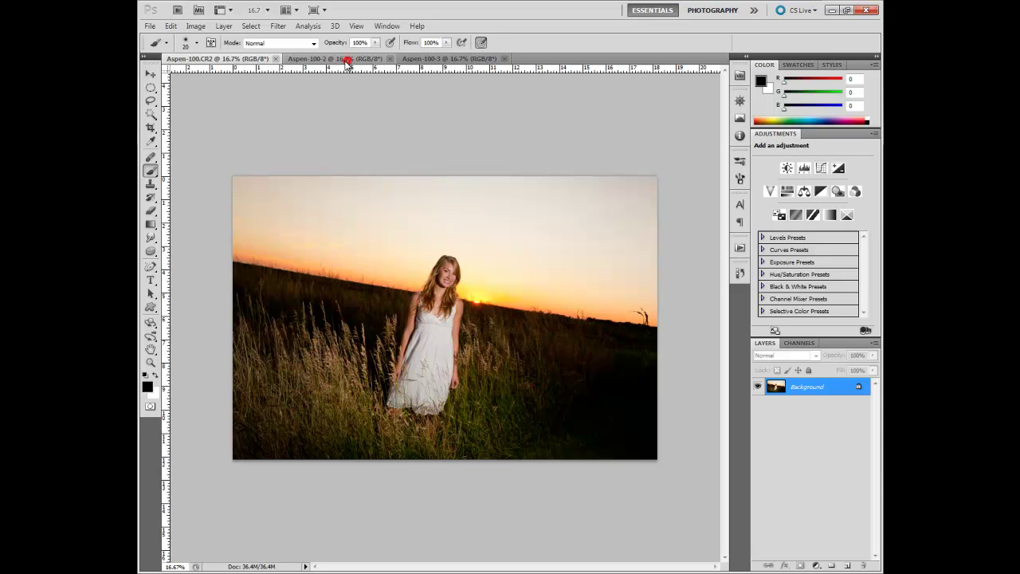
Compare the Aspen-100.CR2, Aspen-100-2 and Aspen-100-3 exposures, ending on the brighter Aspen-100-2.
{"action": "left_click", "coordinate": [347, 59]}
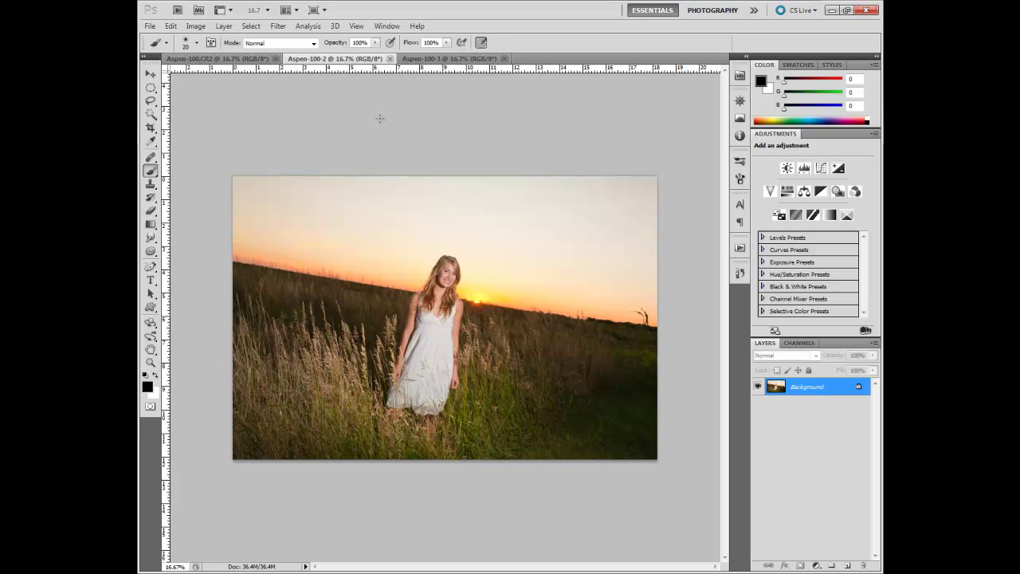
{"action": "left_click", "coordinate": [455, 59]}
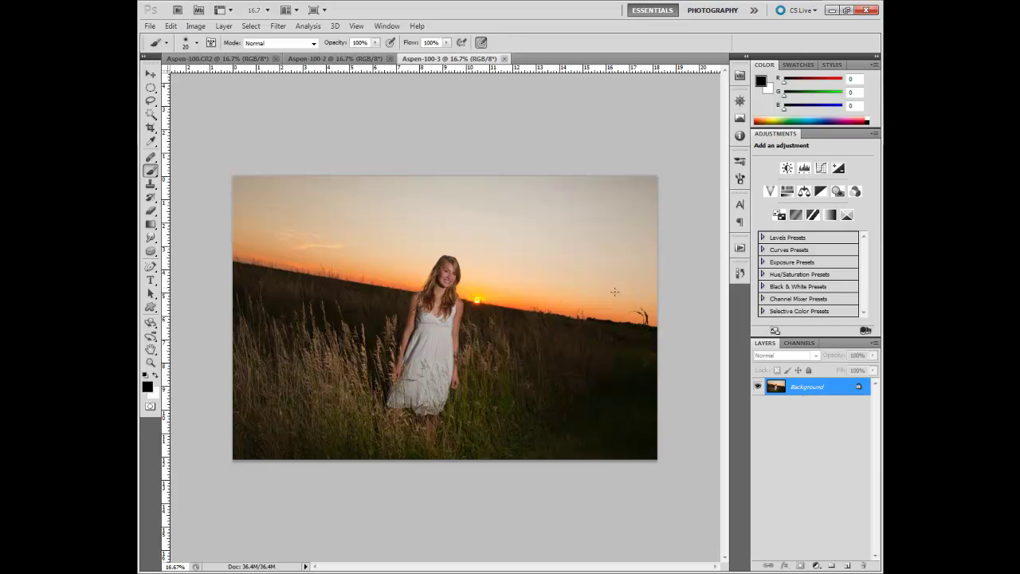
{"action": "left_click", "coordinate": [232, 59]}
{"action": "left_click", "coordinate": [252, 61]}
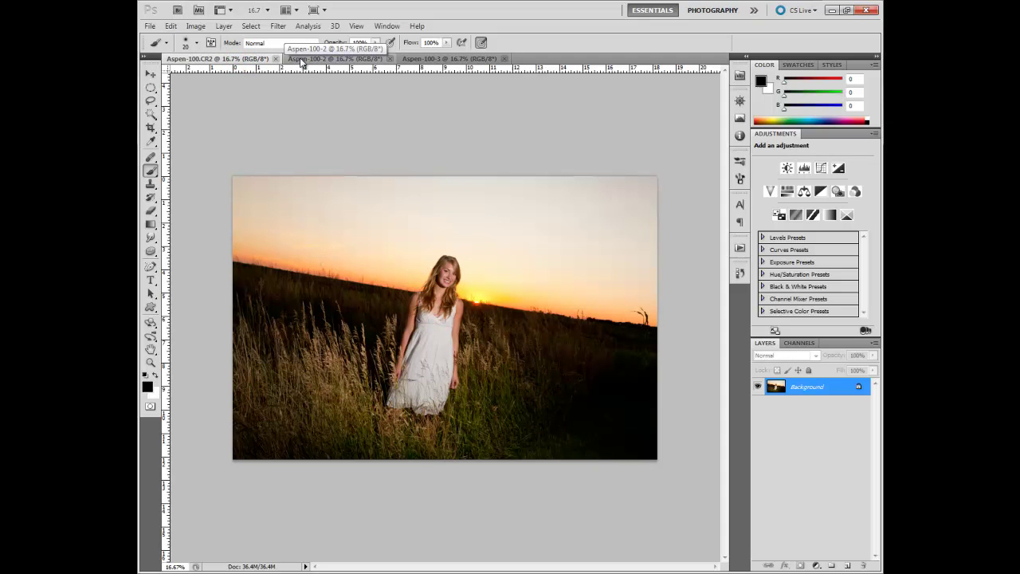
{"action": "left_click", "coordinate": [305, 62]}
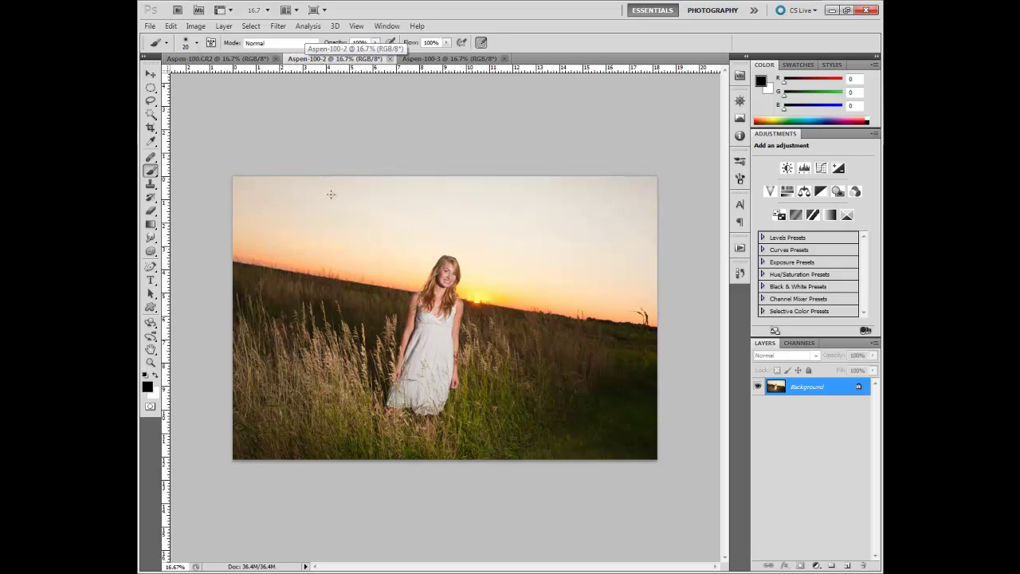
Drag the brighter exposure into Aspen-100.CR2 as Layer 1 and toggle it to compare.
{"action": "left_click", "coordinate": [151, 75]}
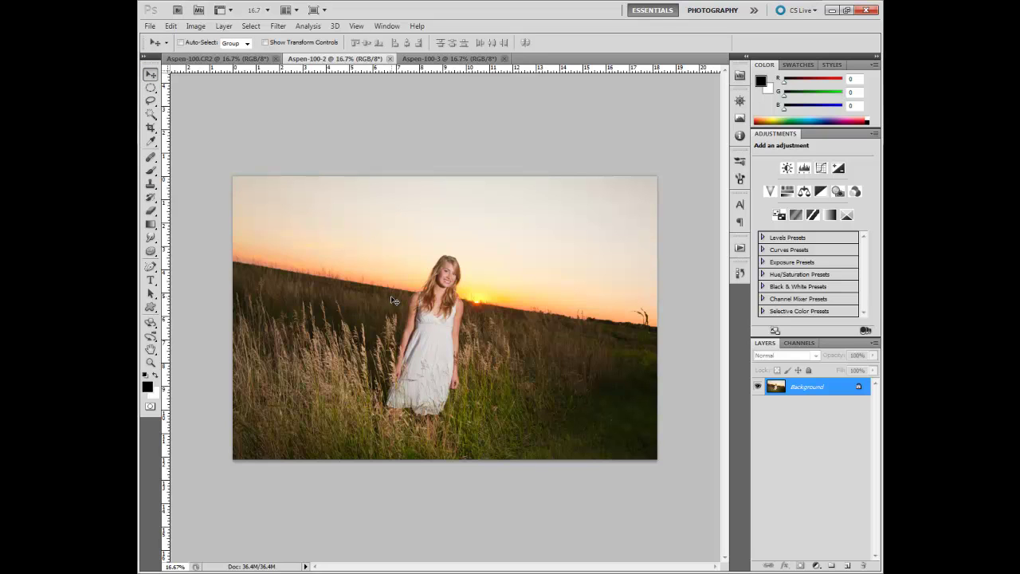
{"action": "left_click", "coordinate": [239, 60]}
{"action": "left_click_drag", "start_coordinate": [239, 60], "coordinate": [468, 303]}
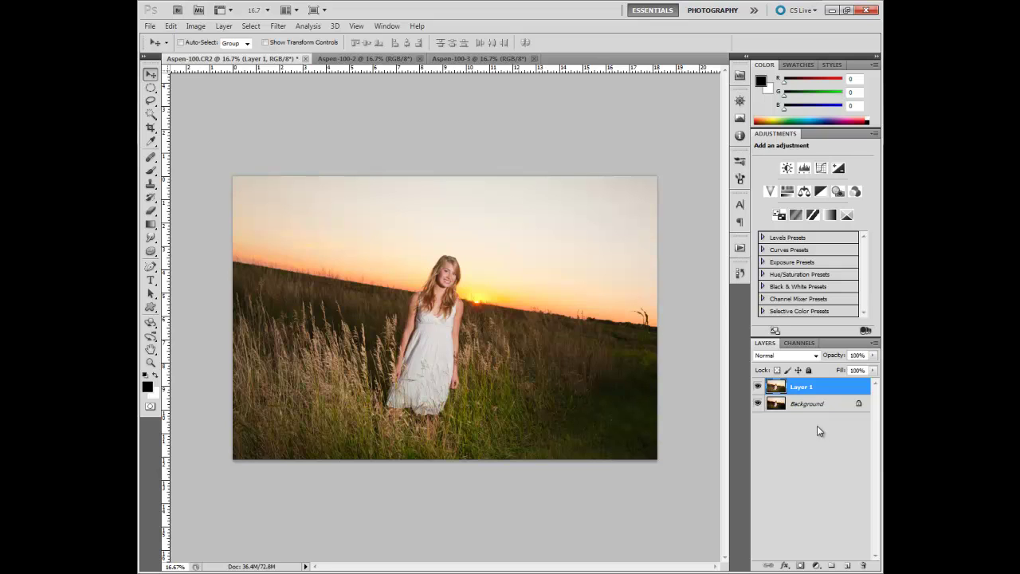
{"action": "left_click", "coordinate": [757, 386]}
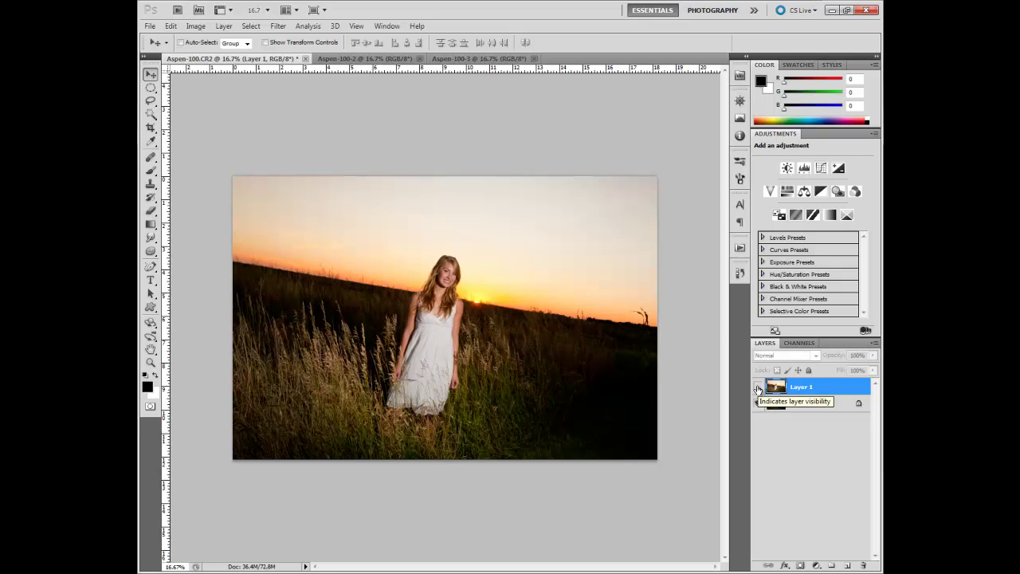
{"action": "left_click", "coordinate": [758, 387]}
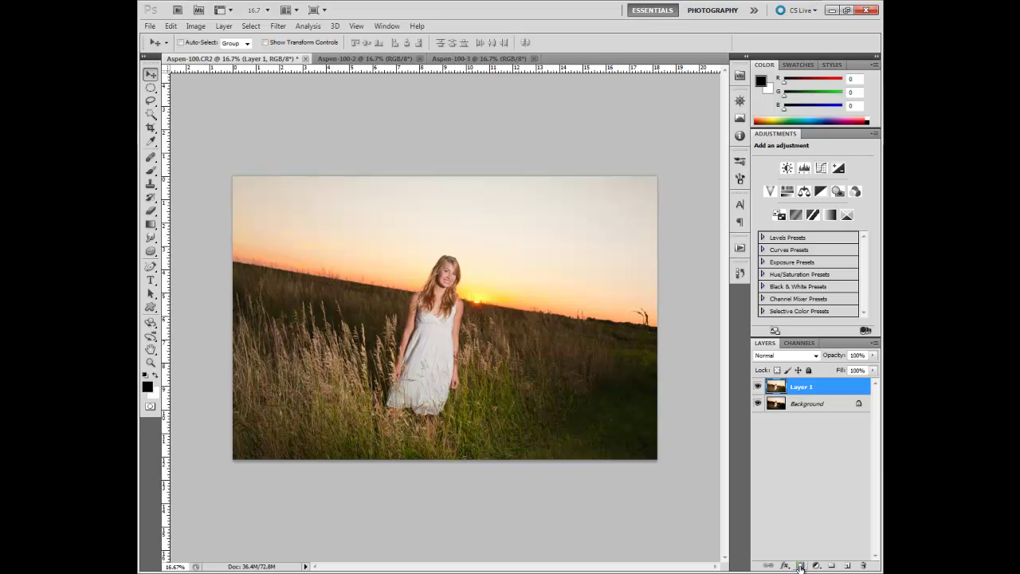
Add a white layer mask to Layer 1 and select the Brush tool.
{"action": "left_click", "coordinate": [800, 566]}
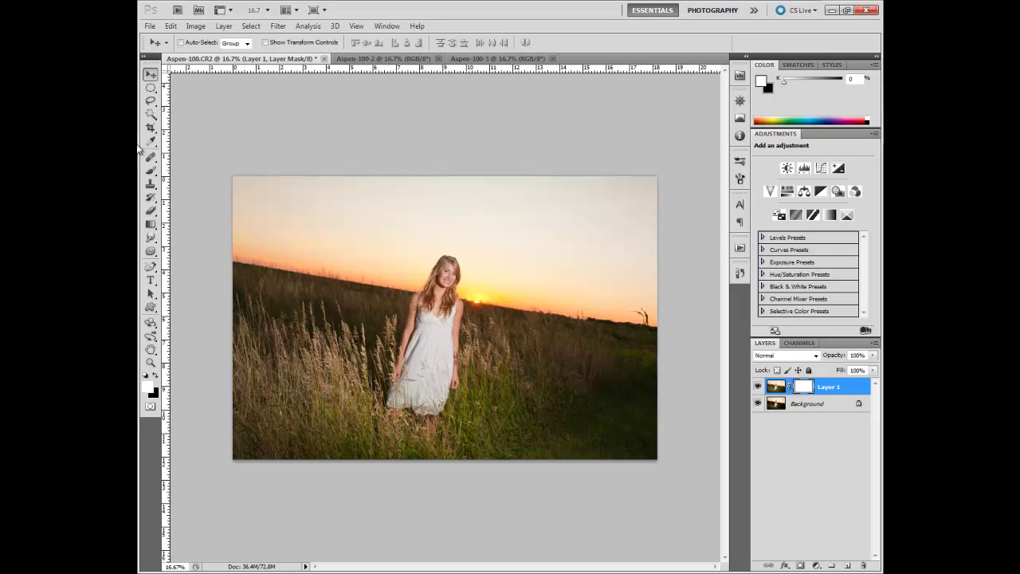
{"action": "left_click", "coordinate": [153, 175]}
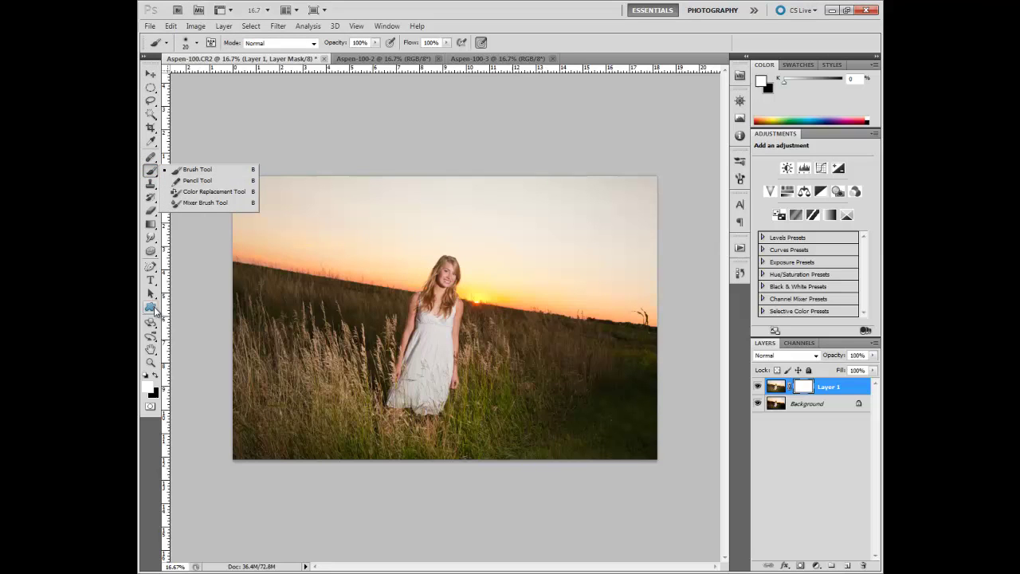
Paint black over the sky on Layer 1's mask with a 700 px brush, finishing around the head at 250 px.
{"action": "left_click", "coordinate": [155, 375]}
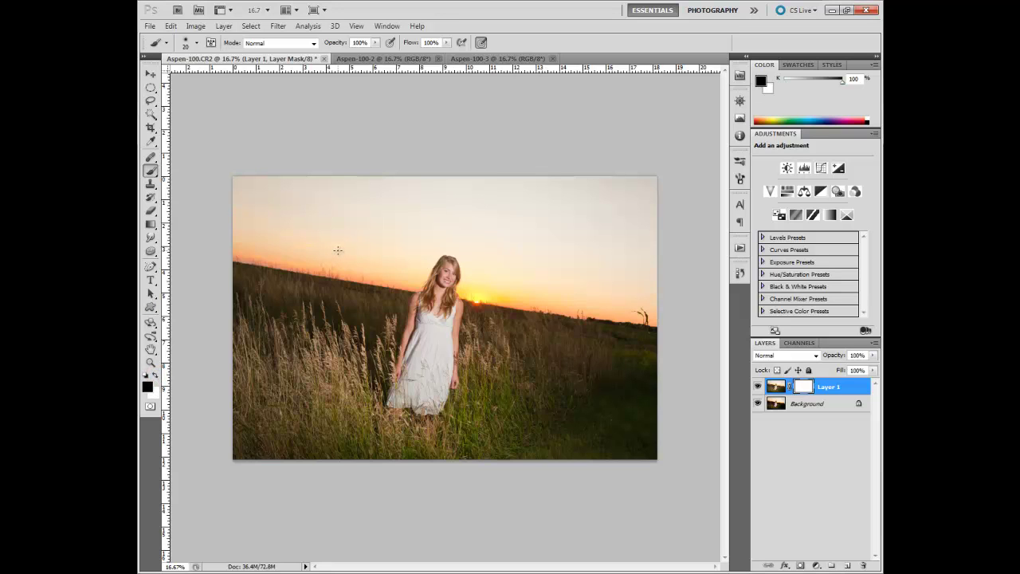
{"action": "key", "text": "bracketright"}
{"action": "key", "text": "bracketright"}
{"action": "key", "text": "bracketright"}
{"action": "key", "text": "bracketright"}
{"action": "key", "text": "bracketright"}
{"action": "key", "text": "bracketright"}
{"action": "key", "text": "bracketright"}
{"action": "key", "text": "bracketright"}
{"action": "key", "text": "bracketright"}
{"action": "key", "text": "bracketright"}
{"action": "key", "text": "bracketright"}
{"action": "key", "text": "bracketright"}
{"action": "key", "text": "bracketright"}
{"action": "key", "text": "bracketright"}
{"action": "key", "text": "bracketright"}
{"action": "left_click", "coordinate": [465, 190]}
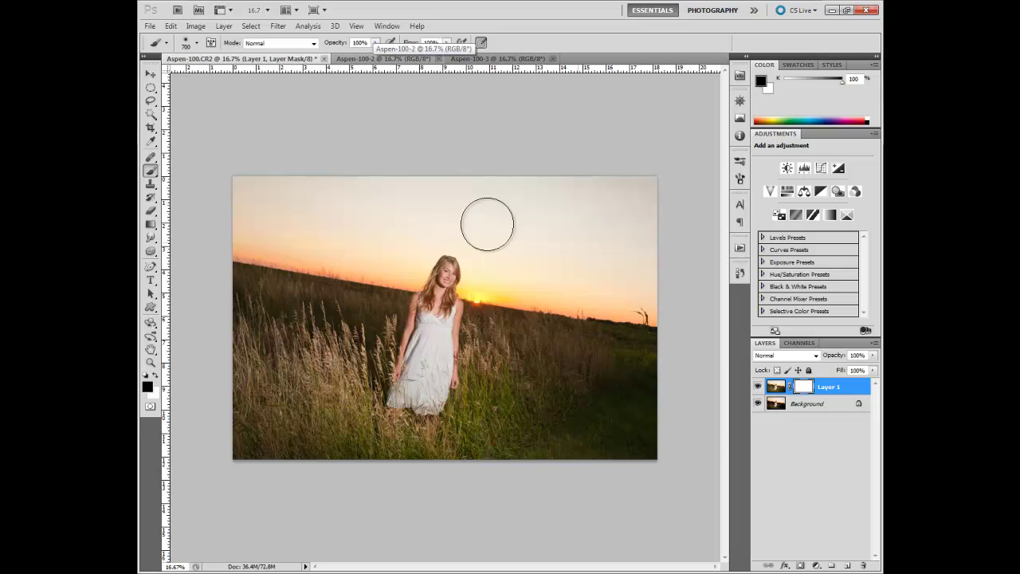
{"action": "left_click", "coordinate": [463, 236]}
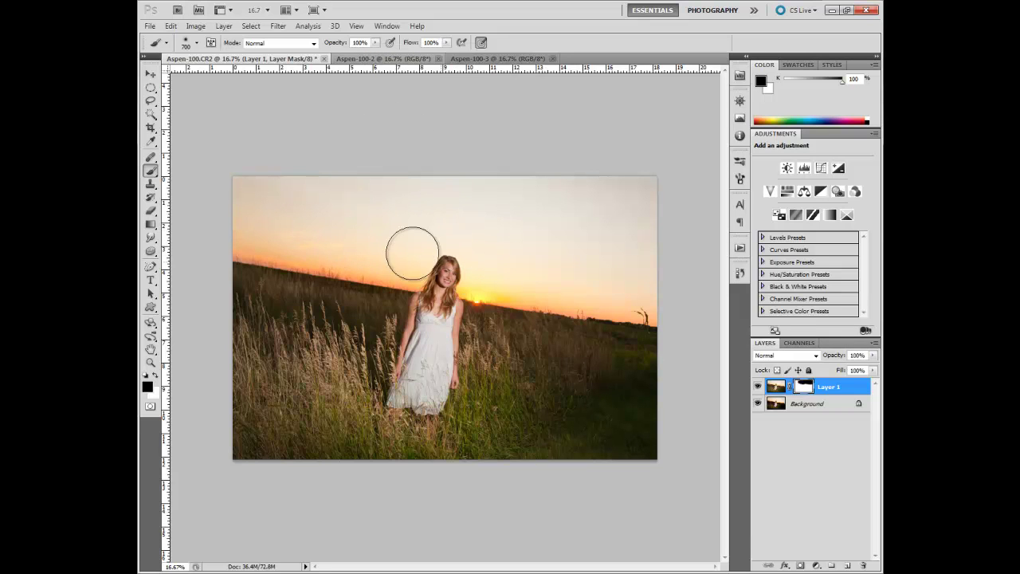
{"action": "left_click", "coordinate": [603, 233]}
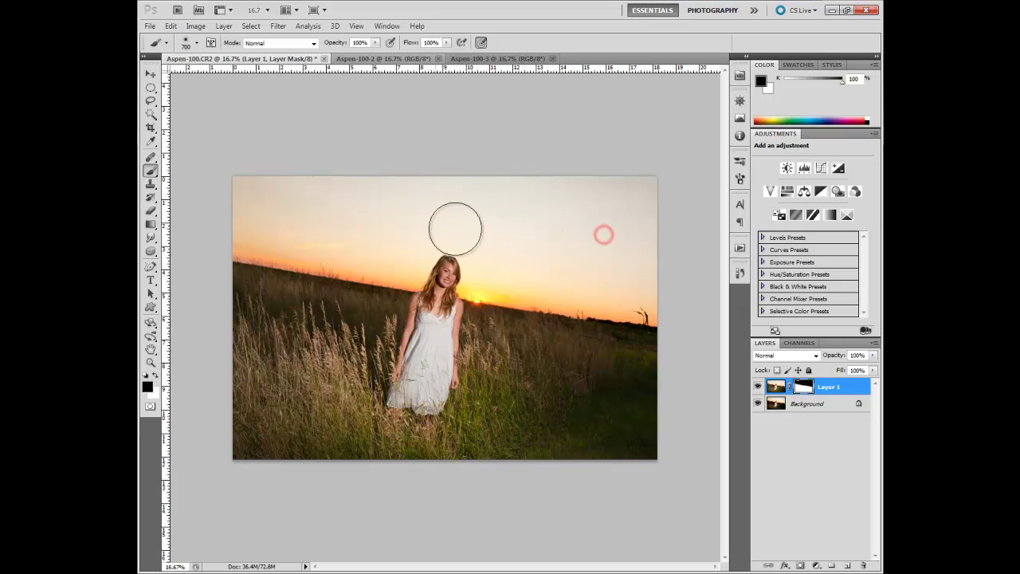
{"action": "key", "text": "bracketleft"}
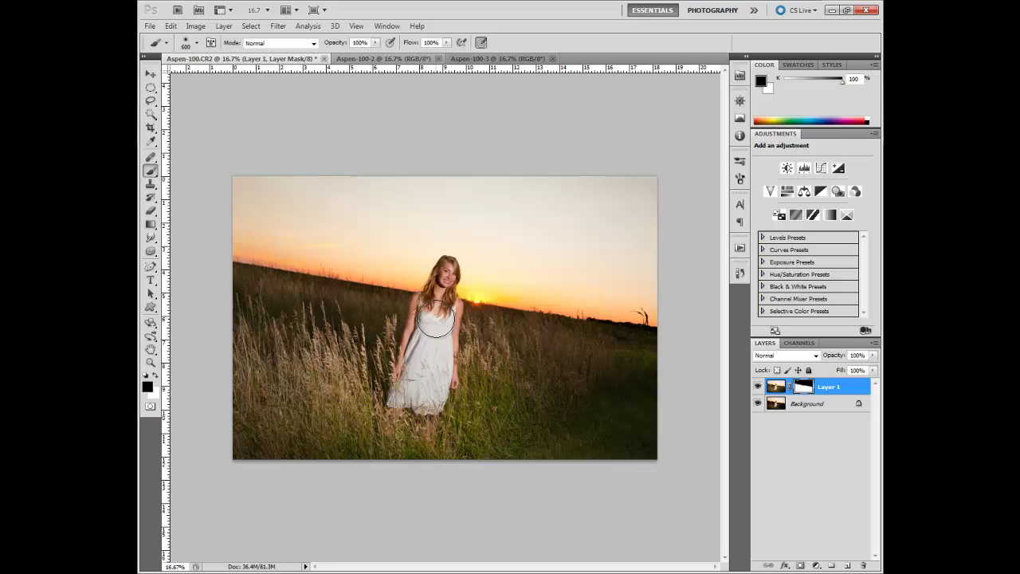
{"action": "key", "text": "bracketleft"}
{"action": "key", "text": "bracketleft"}
{"action": "key", "text": "bracketleft"}
{"action": "key", "text": "bracketleft"}
{"action": "left_click", "coordinate": [444, 275]}
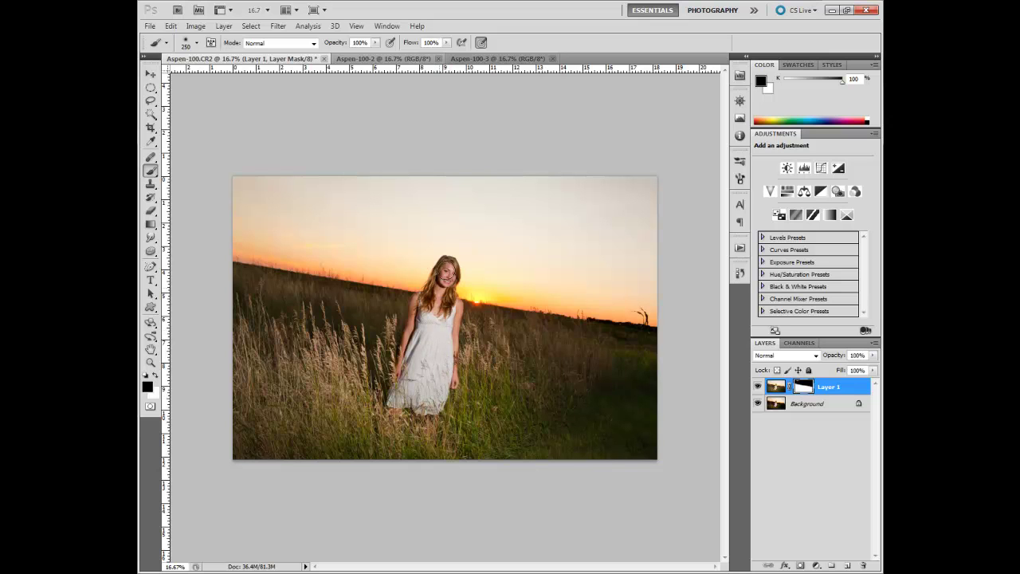
Show Layer 1's mask as a red overlay and fill gaps along the top edge and dress.
{"action": "left_click", "coordinate": [801, 344]}
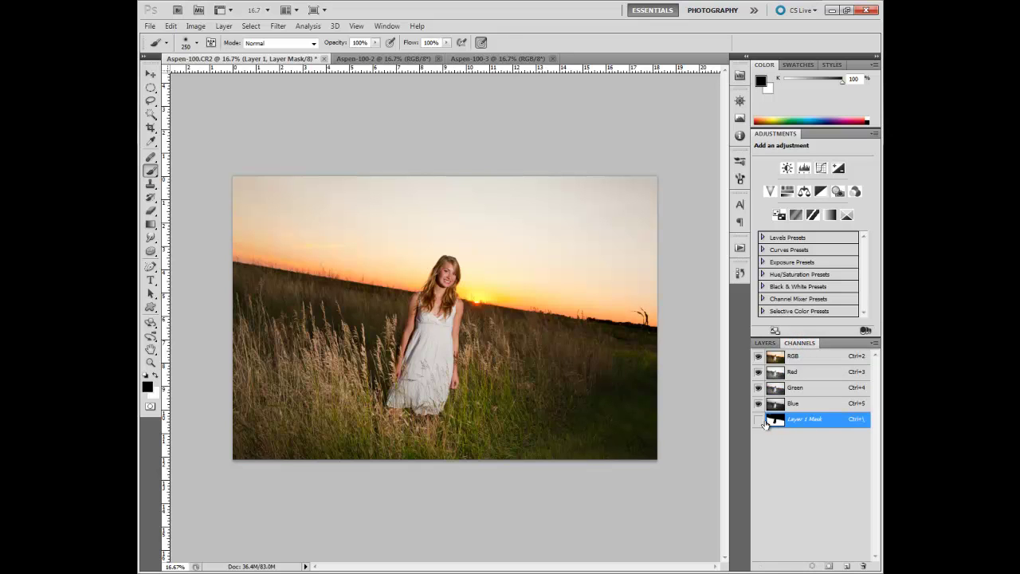
{"action": "left_click", "coordinate": [758, 422]}
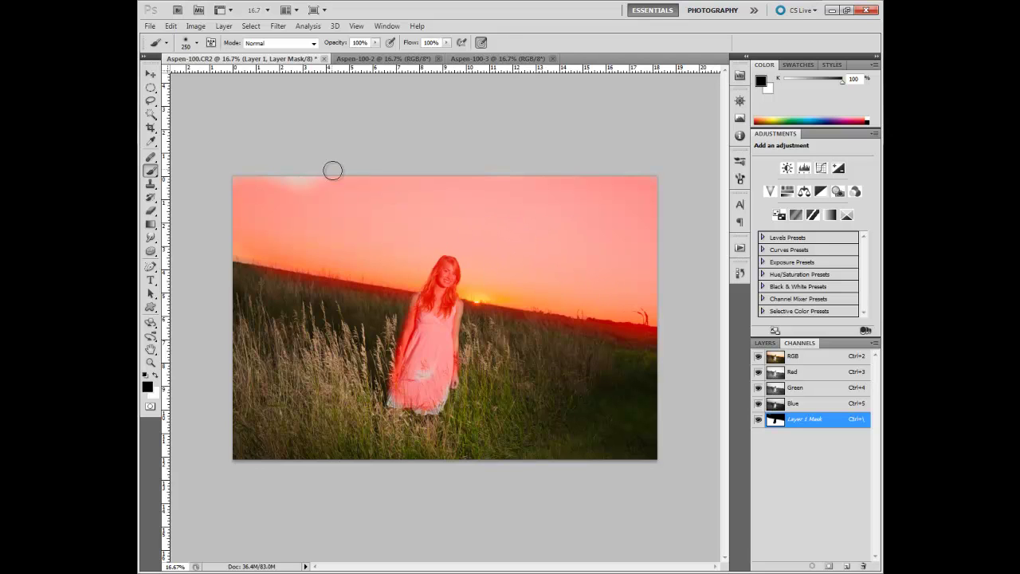
{"action": "left_click_drag", "start_coordinate": [250, 175], "coordinate": [335, 186]}
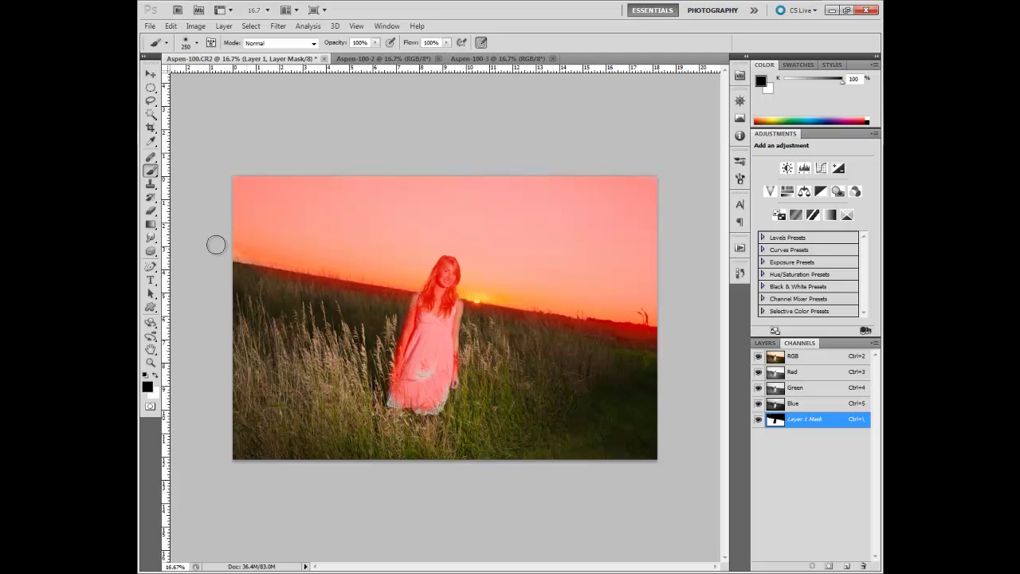
{"action": "mouse_move", "coordinate": [422, 388]}
{"action": "left_mouse_down"}
{"action": "mouse_move", "coordinate": [435, 400]}
{"action": "mouse_move", "coordinate": [403, 402]}
{"action": "mouse_move", "coordinate": [418, 384]}
{"action": "left_mouse_up"}
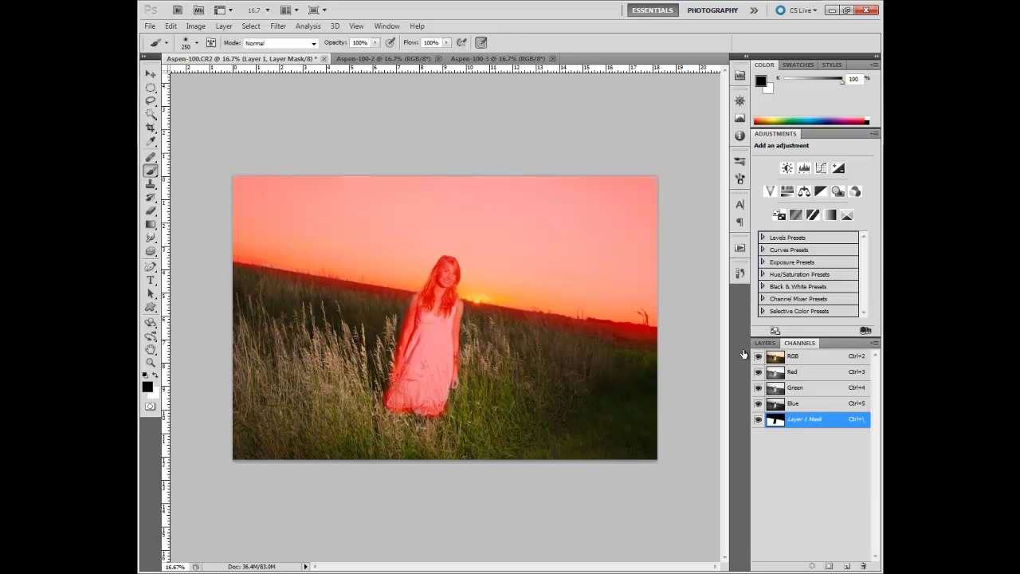
Hide the mask overlay, compare Layer 1 against the base, and lower its opacity to 59%.
{"action": "left_click", "coordinate": [758, 419]}
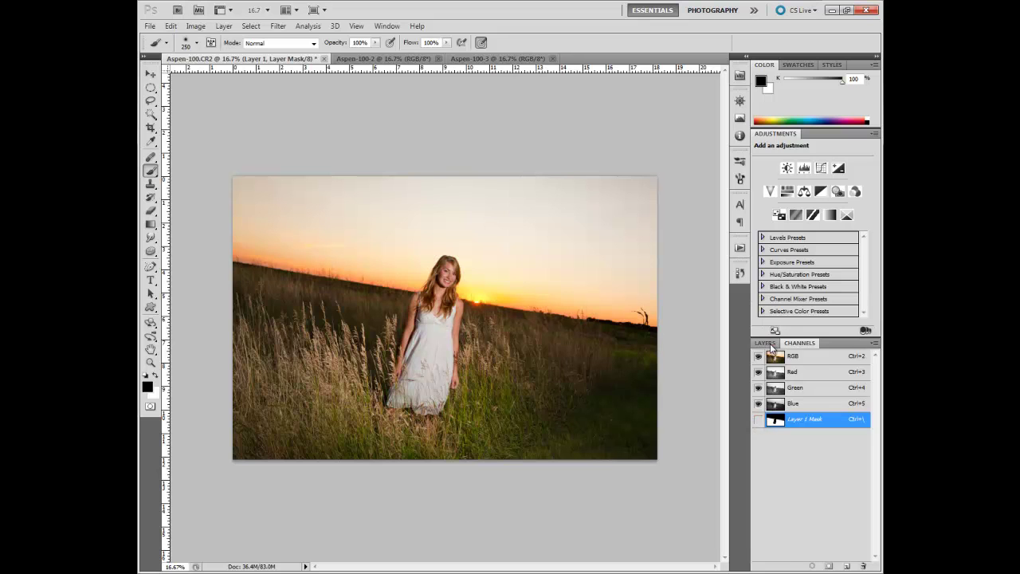
{"action": "left_click", "coordinate": [764, 342]}
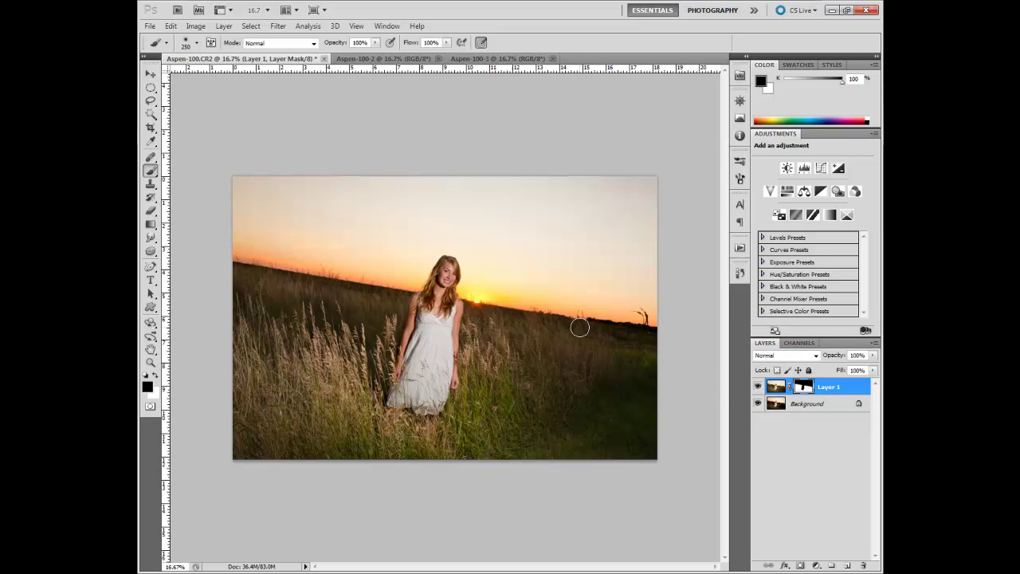
{"action": "left_click", "coordinate": [758, 388]}
{"action": "left_click", "coordinate": [758, 388]}
{"action": "left_click", "coordinate": [758, 388]}
{"action": "left_click", "coordinate": [757, 388]}
{"action": "left_click", "coordinate": [758, 388]}
{"action": "left_click", "coordinate": [757, 388]}
{"action": "left_click", "coordinate": [757, 388]}
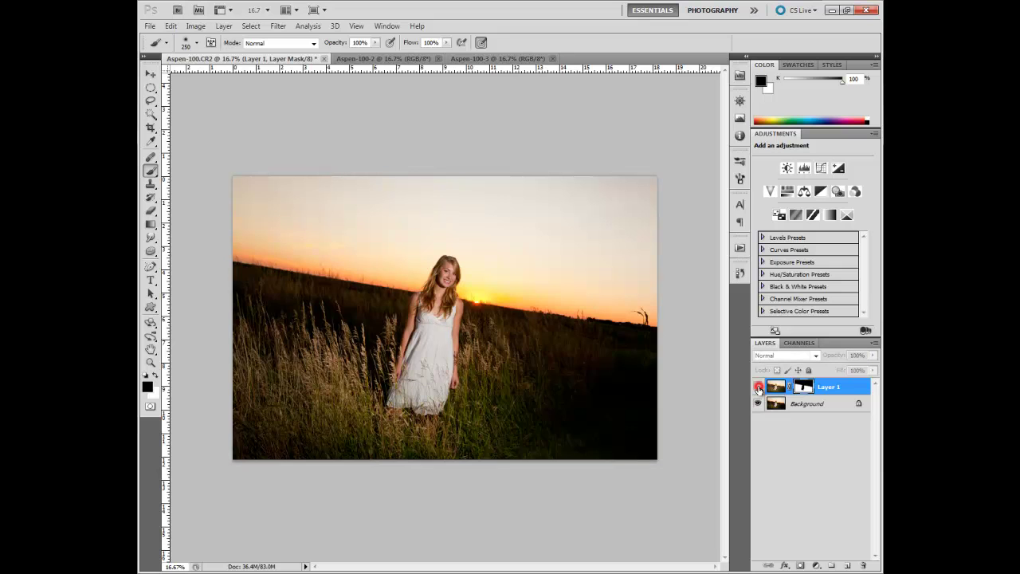
{"action": "left_click", "coordinate": [758, 388]}
{"action": "left_click", "coordinate": [758, 388]}
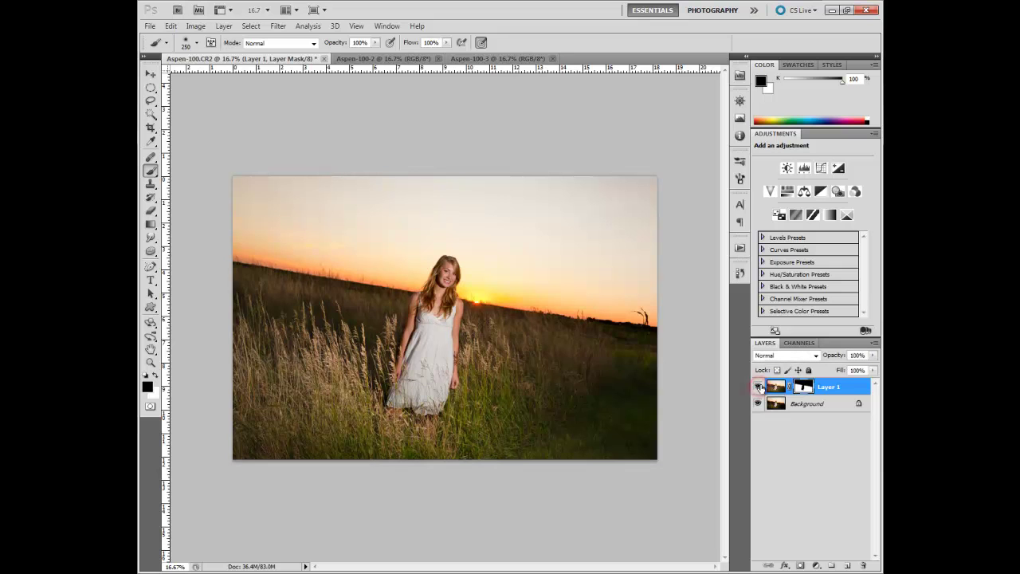
{"action": "left_click", "coordinate": [873, 356]}
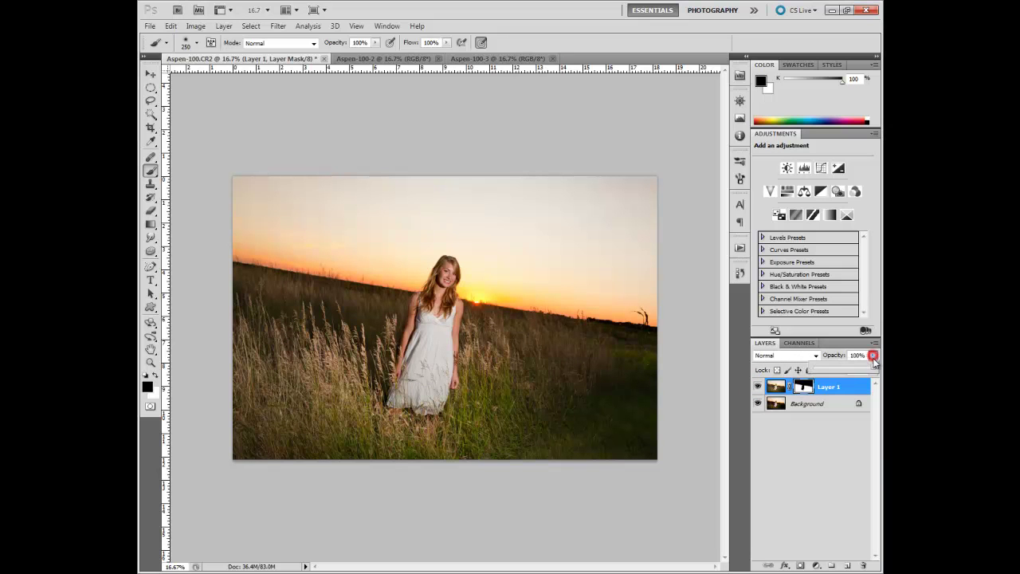
{"action": "left_click_drag", "start_coordinate": [873, 368], "coordinate": [849, 371]}
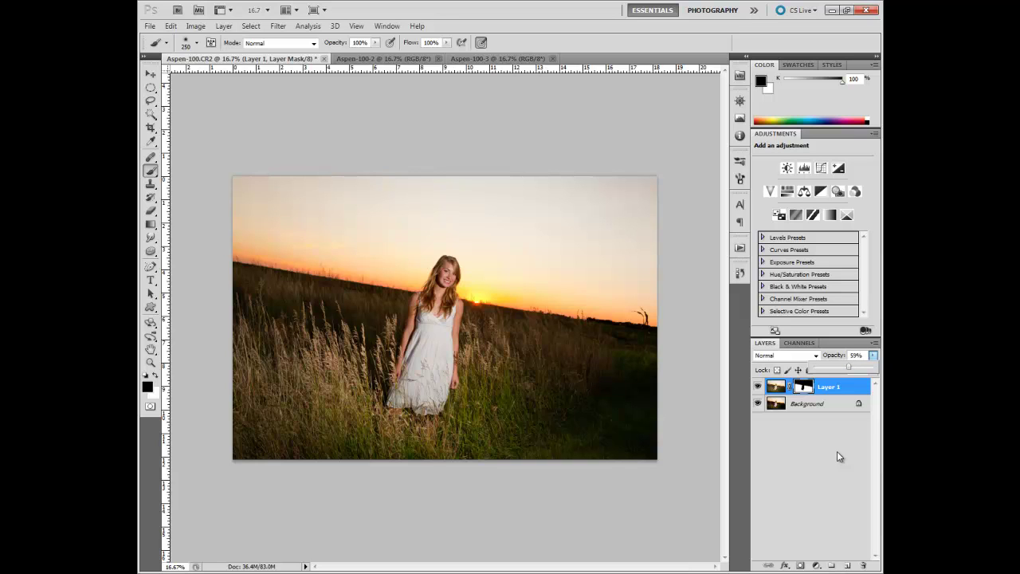
Drag the darker Aspen-100-3 exposure into Aspen-100.CR2 as a new top Layer 2.
{"action": "left_click", "coordinate": [479, 59]}
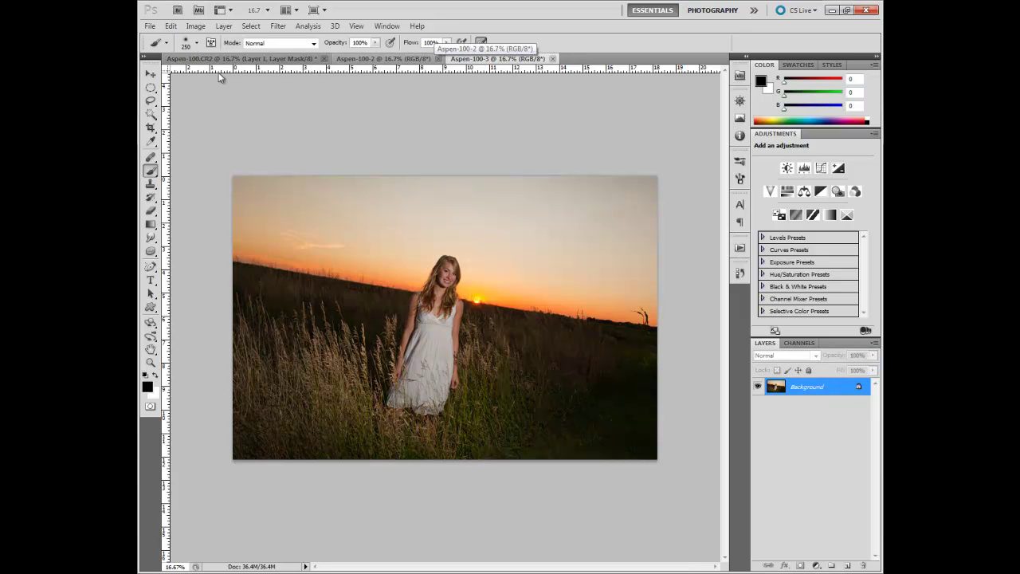
{"action": "left_click", "coordinate": [147, 74]}
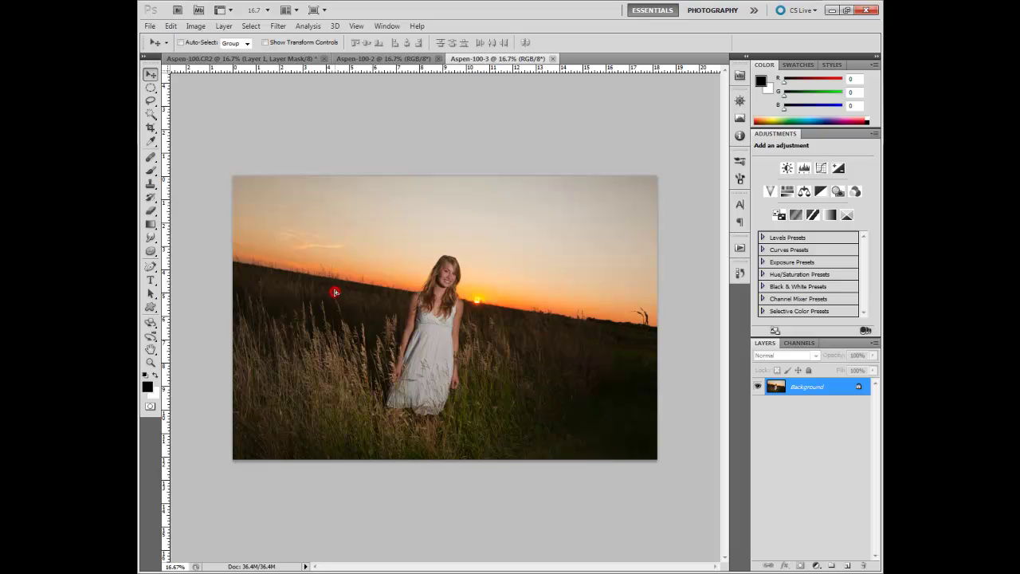
{"action": "left_click_drag", "start_coordinate": [225, 63], "coordinate": [234, 84]}
{"action": "left_click_drag", "start_coordinate": [479, 322], "coordinate": [478, 321]}
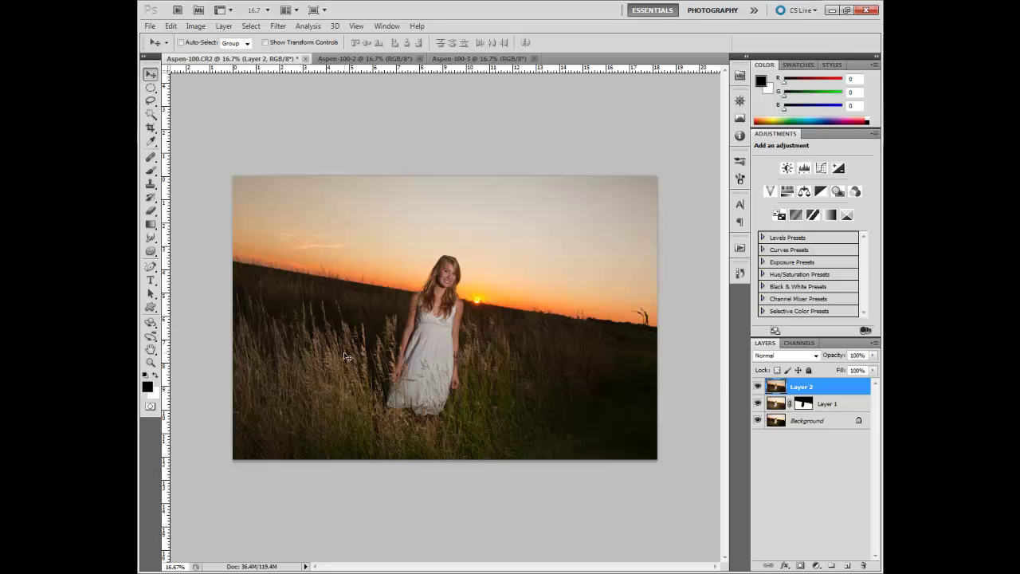
{"action": "left_click", "coordinate": [758, 387]}
{"action": "left_click", "coordinate": [759, 387]}
{"action": "left_click", "coordinate": [759, 388]}
{"action": "left_click", "coordinate": [758, 387]}
{"action": "left_click", "coordinate": [759, 387]}
{"action": "left_click", "coordinate": [758, 388]}
{"action": "left_click", "coordinate": [759, 387]}
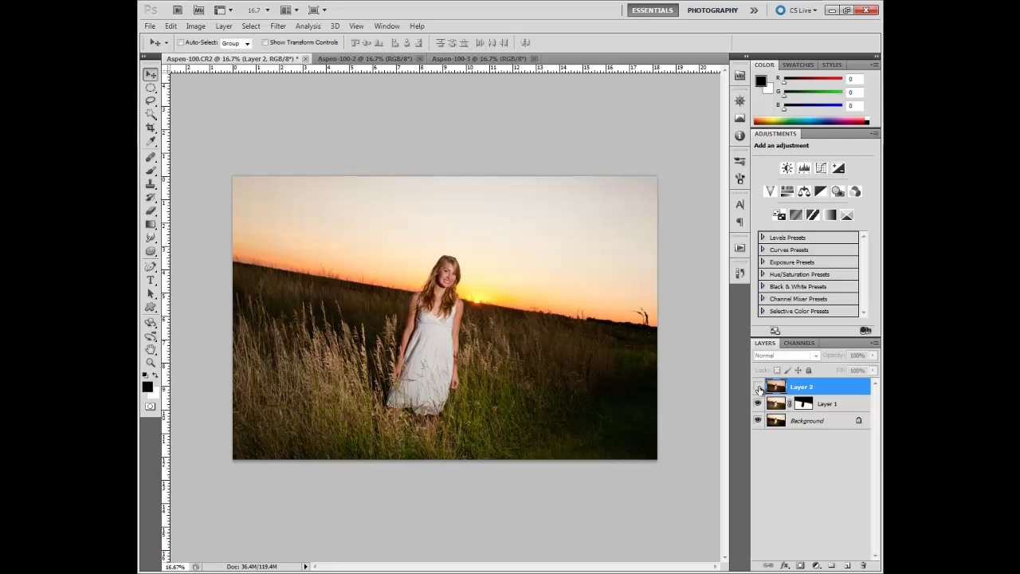
{"action": "left_click", "coordinate": [759, 388]}
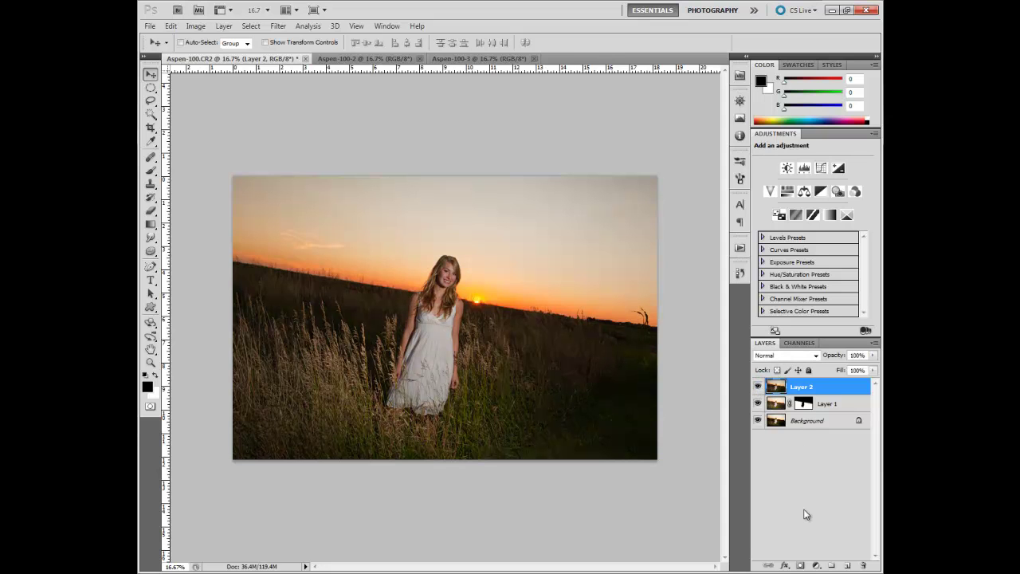
Add a white mask to Layer 2, select the Brush, and show the mask as a red overlay.
{"action": "left_click", "coordinate": [800, 565]}
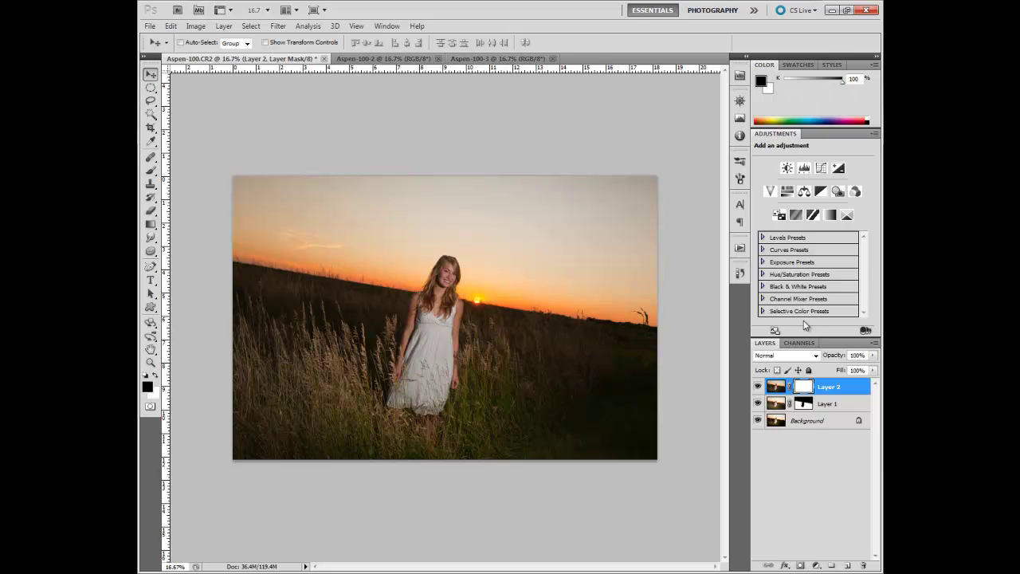
{"action": "left_click", "coordinate": [151, 170]}
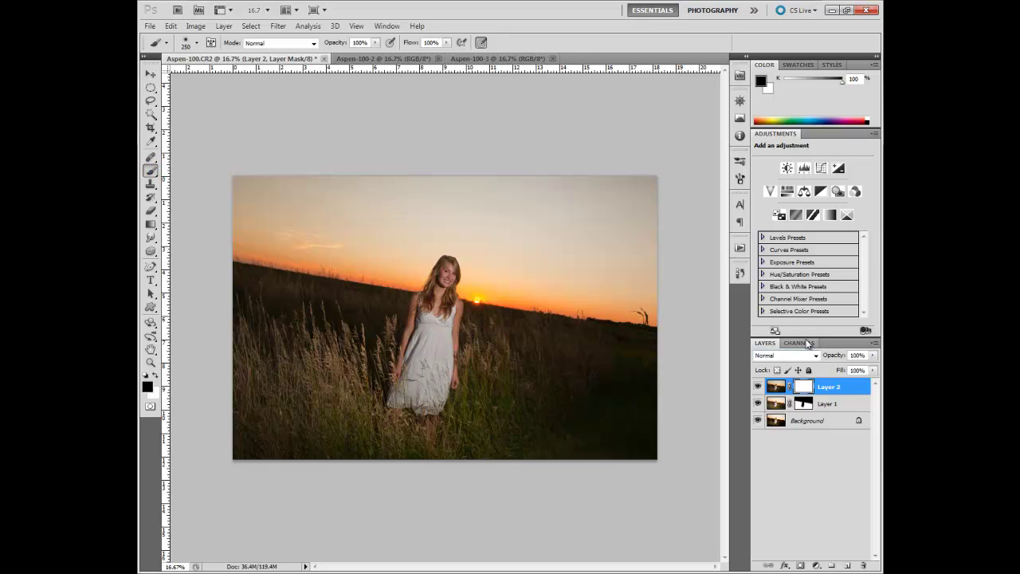
{"action": "left_click", "coordinate": [802, 344]}
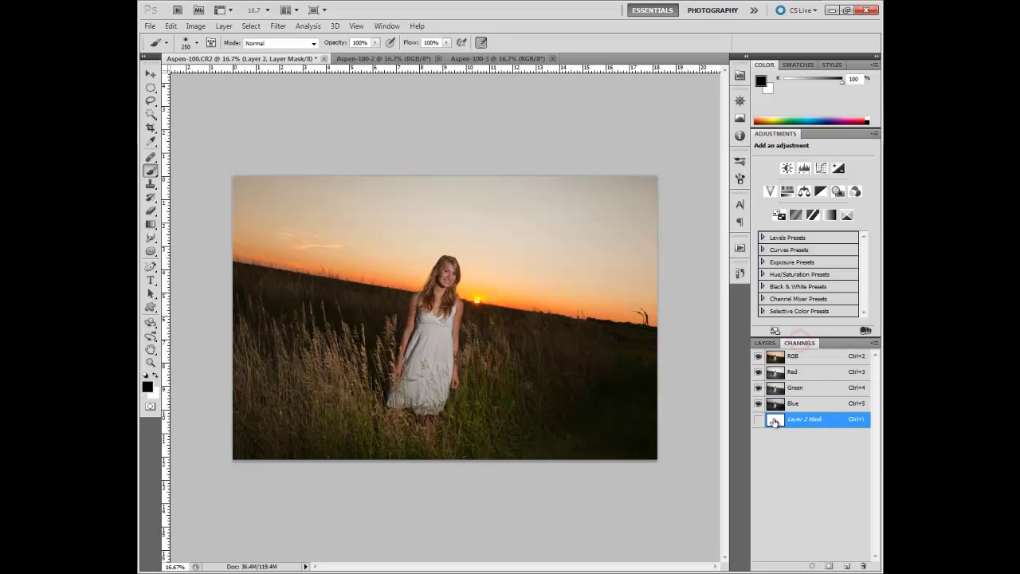
{"action": "left_click", "coordinate": [757, 420]}
Mask Layer 2 over the horizon and girl, undo the face stroke, and paint her hair at 125 px.
{"action": "mouse_move", "coordinate": [239, 277]}
{"action": "left_mouse_down"}
{"action": "mouse_move", "coordinate": [396, 306]}
{"action": "mouse_move", "coordinate": [381, 300]}
{"action": "mouse_move", "coordinate": [353, 306]}
{"action": "mouse_move", "coordinate": [398, 336]}
{"action": "mouse_move", "coordinate": [294, 311]}
{"action": "mouse_move", "coordinate": [453, 357]}
{"action": "mouse_move", "coordinate": [454, 326]}
{"action": "mouse_move", "coordinate": [505, 321]}
{"action": "mouse_move", "coordinate": [451, 308]}
{"action": "mouse_move", "coordinate": [655, 341]}
{"action": "mouse_move", "coordinate": [584, 329]}
{"action": "left_mouse_up"}
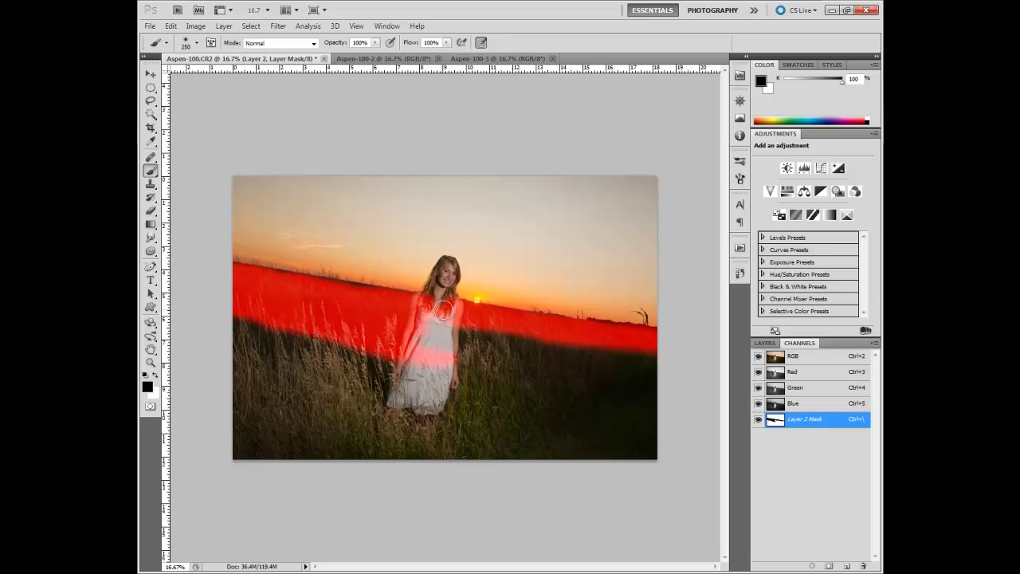
{"action": "mouse_move", "coordinate": [430, 354]}
{"action": "left_mouse_down"}
{"action": "mouse_move", "coordinate": [458, 344]}
{"action": "mouse_move", "coordinate": [437, 296]}
{"action": "mouse_move", "coordinate": [446, 278]}
{"action": "left_mouse_up"}
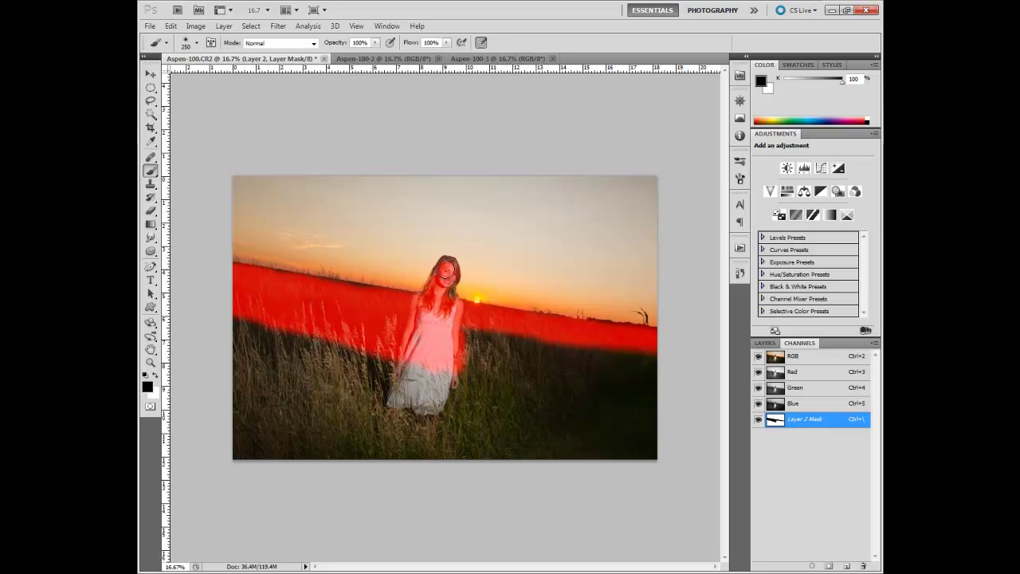
{"action": "key", "text": "ctrl+z"}
{"action": "scroll", "coordinate": [442, 287], "scroll_direction": "up", "scroll_amount": 5}
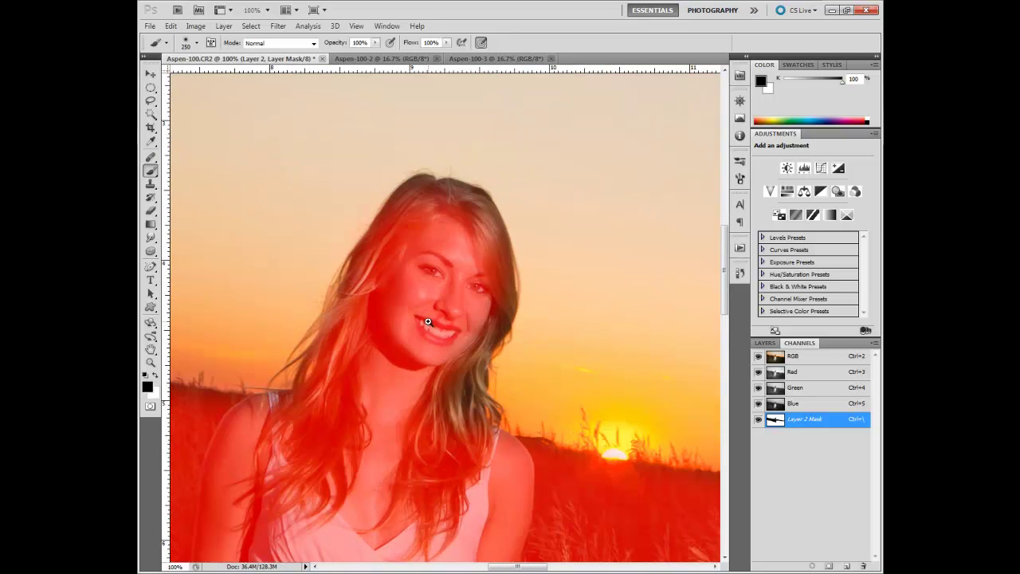
{"action": "key", "text": "bracketleft"}
{"action": "key", "text": "bracketleft"}
{"action": "key", "text": "bracketleft"}
{"action": "key", "text": "bracketleft"}
{"action": "key", "text": "bracketleft"}
{"action": "key", "text": "bracketleft"}
{"action": "key", "text": "bracketleft"}
{"action": "key", "text": "bracketleft"}
{"action": "mouse_move", "coordinate": [347, 315]}
{"action": "left_mouse_down"}
{"action": "mouse_move", "coordinate": [363, 263]}
{"action": "mouse_move", "coordinate": [413, 197]}
{"action": "mouse_move", "coordinate": [446, 196]}
{"action": "mouse_move", "coordinate": [474, 232]}
{"action": "mouse_move", "coordinate": [471, 212]}
{"action": "mouse_move", "coordinate": [499, 297]}
{"action": "mouse_move", "coordinate": [457, 364]}
{"action": "mouse_move", "coordinate": [480, 454]}
{"action": "left_mouse_up"}
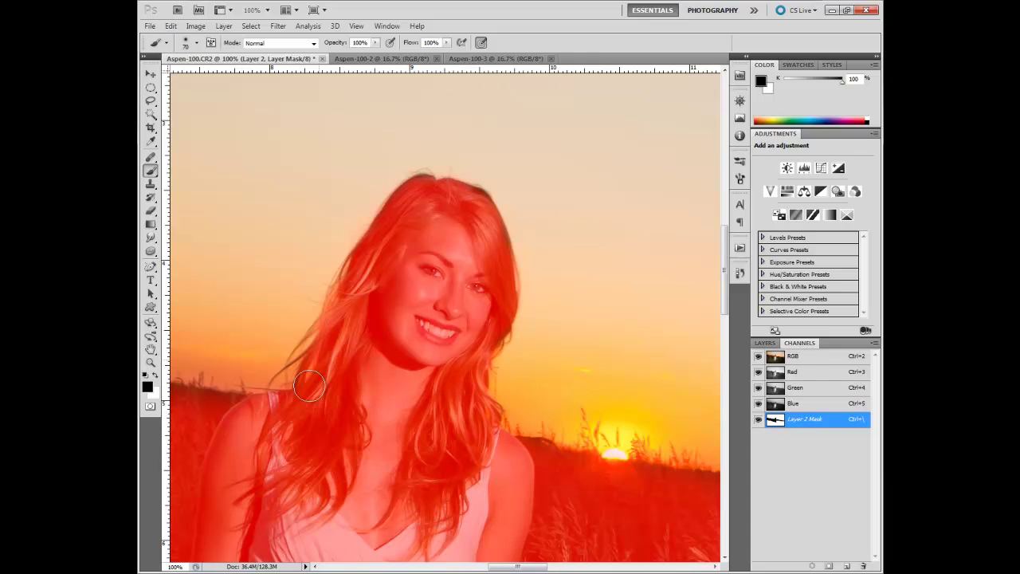
Zoom out to the whole photo and mask the rest of the grass with an 800 px brush.
{"action": "left_click", "coordinate": [394, 416], "text": "alt"}
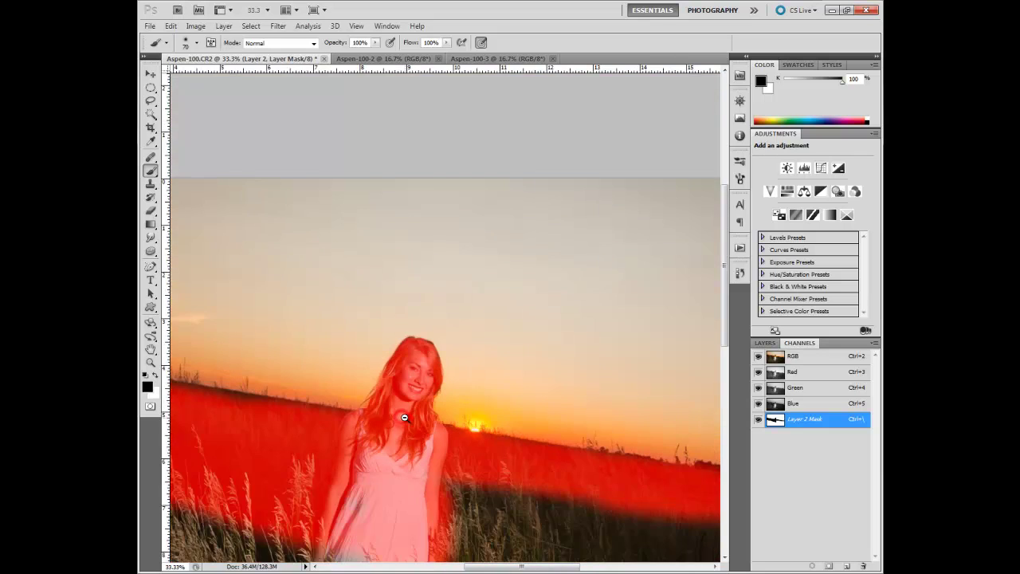
{"action": "left_click", "coordinate": [404, 417], "text": "alt"}
{"action": "left_click", "coordinate": [408, 419], "text": "alt"}
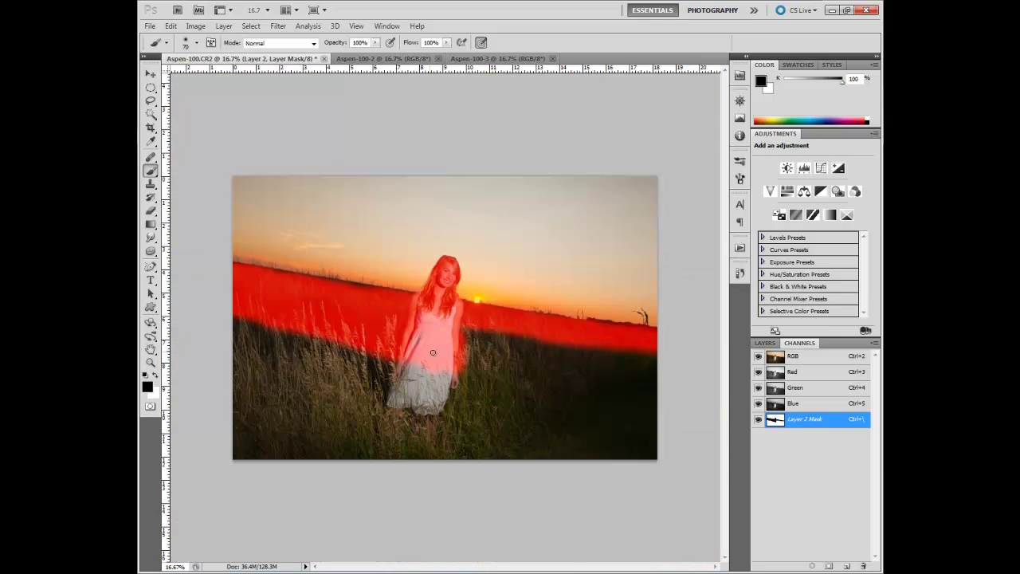
{"action": "key", "text": "bracketright"}
{"action": "key", "text": "bracketright"}
{"action": "key", "text": "bracketright"}
{"action": "key", "text": "bracketright"}
{"action": "key", "text": "bracketright"}
{"action": "key", "text": "bracketright"}
{"action": "key", "text": "bracketright"}
{"action": "key", "text": "bracketright"}
{"action": "key", "text": "bracketright"}
{"action": "key", "text": "bracketright"}
{"action": "mouse_move", "coordinate": [452, 366]}
{"action": "left_mouse_down"}
{"action": "mouse_move", "coordinate": [648, 385]}
{"action": "mouse_move", "coordinate": [617, 364]}
{"action": "mouse_move", "coordinate": [654, 394]}
{"action": "mouse_move", "coordinate": [623, 445]}
{"action": "mouse_move", "coordinate": [569, 442]}
{"action": "mouse_move", "coordinate": [504, 415]}
{"action": "mouse_move", "coordinate": [543, 445]}
{"action": "mouse_move", "coordinate": [416, 458]}
{"action": "mouse_move", "coordinate": [460, 461]}
{"action": "mouse_move", "coordinate": [273, 439]}
{"action": "mouse_move", "coordinate": [236, 400]}
{"action": "mouse_move", "coordinate": [267, 376]}
{"action": "mouse_move", "coordinate": [319, 367]}
{"action": "mouse_move", "coordinate": [220, 329]}
{"action": "left_mouse_up"}
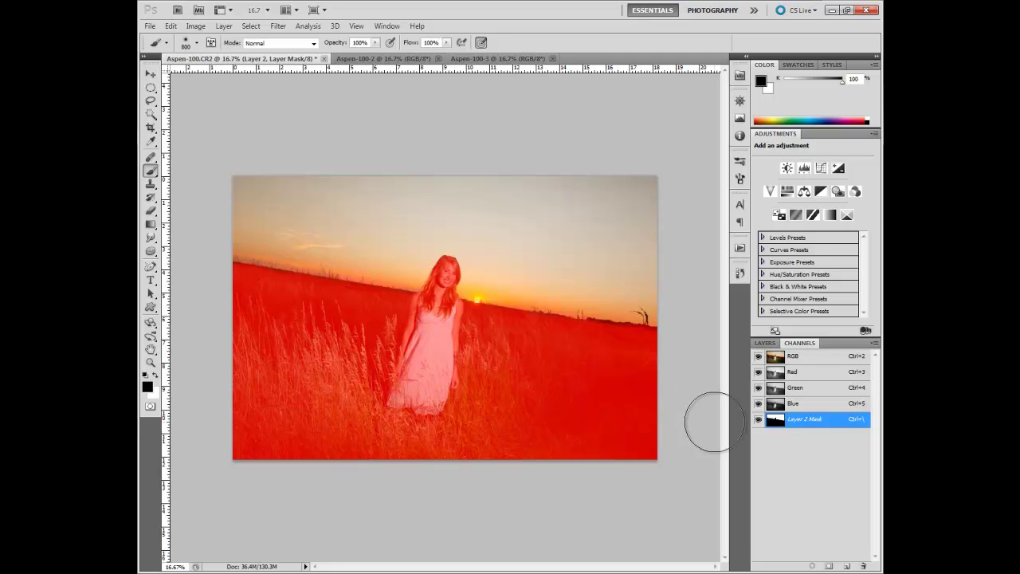
Hide the red mask overlay, then toggle Layer 2 repeatedly to compare the blend, ending visible.
{"action": "left_click", "coordinate": [759, 419]}
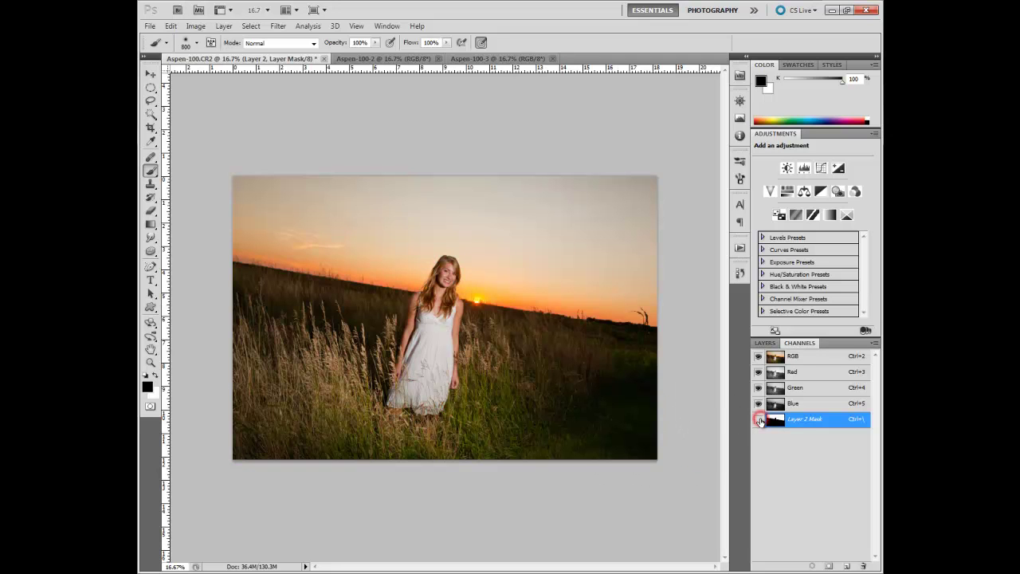
{"action": "left_click", "coordinate": [767, 343]}
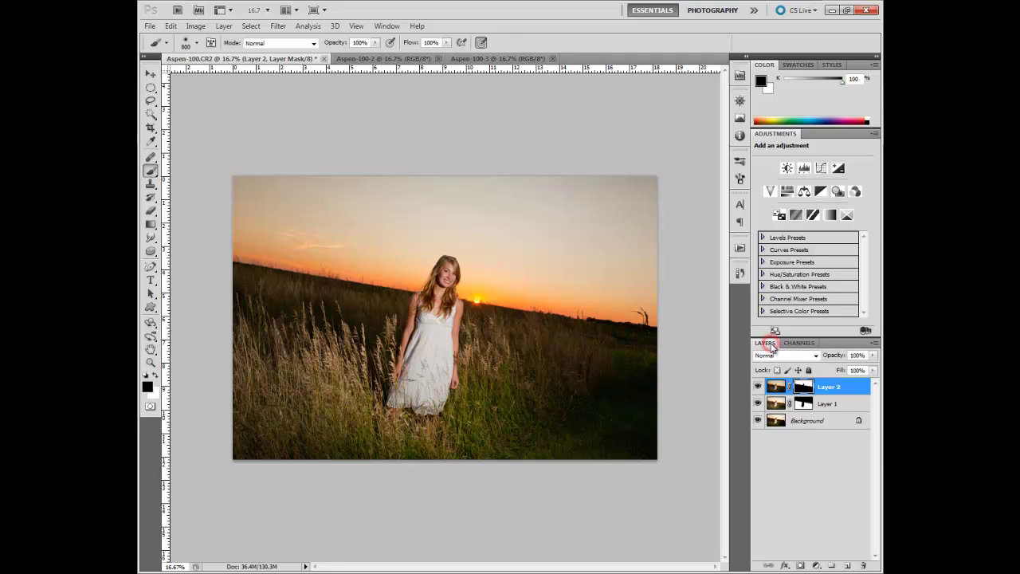
{"action": "left_click", "coordinate": [759, 388]}
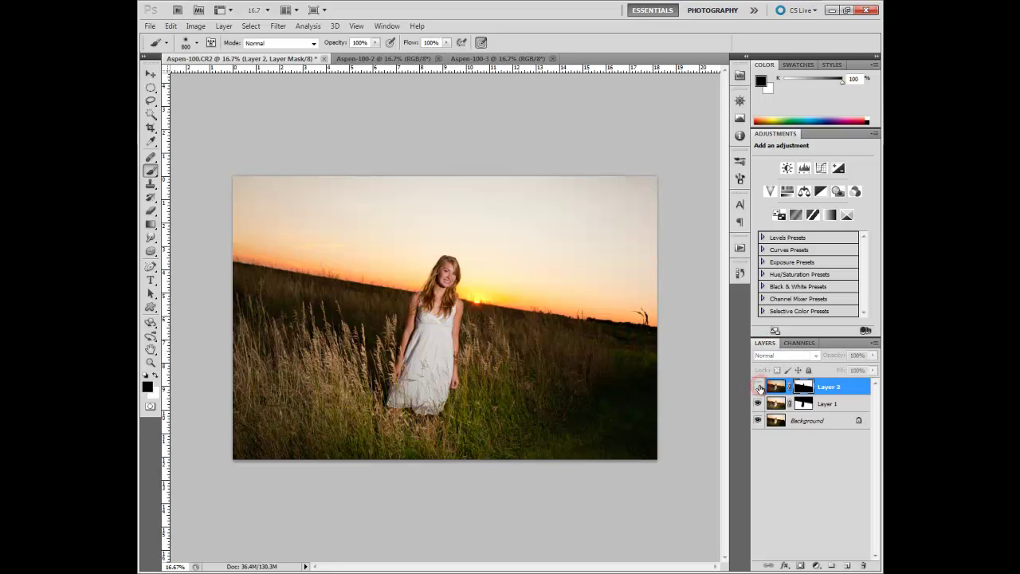
{"action": "left_click", "coordinate": [758, 387]}
{"action": "left_click", "coordinate": [758, 388]}
{"action": "left_click", "coordinate": [758, 388]}
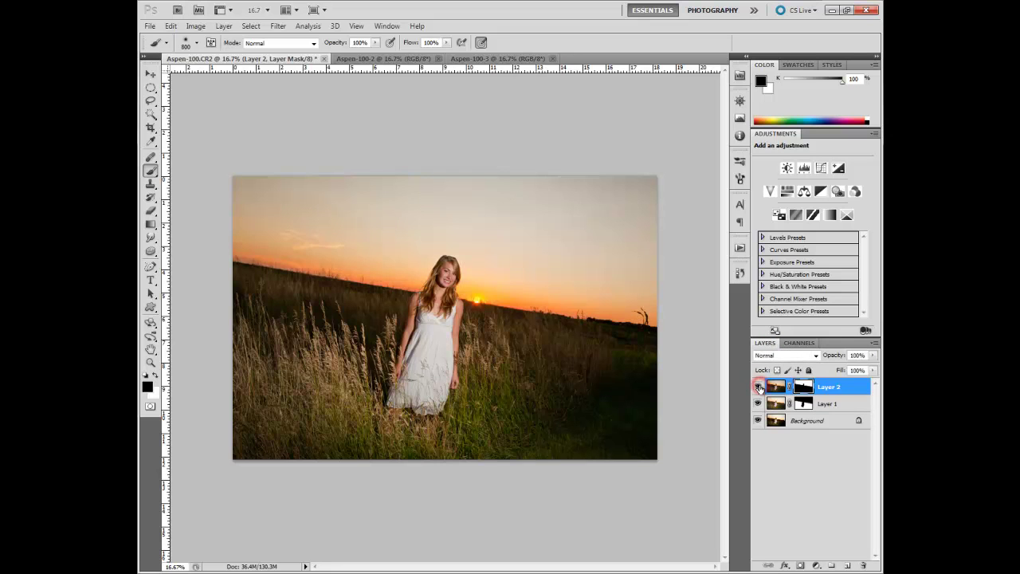
{"action": "left_click", "coordinate": [759, 387]}
{"action": "left_click", "coordinate": [759, 387]}
Add a Vibrance adjustment layer and clip Vibrance 1 to Layer 2 as a clipping mask.
{"action": "left_click", "coordinate": [817, 565]}
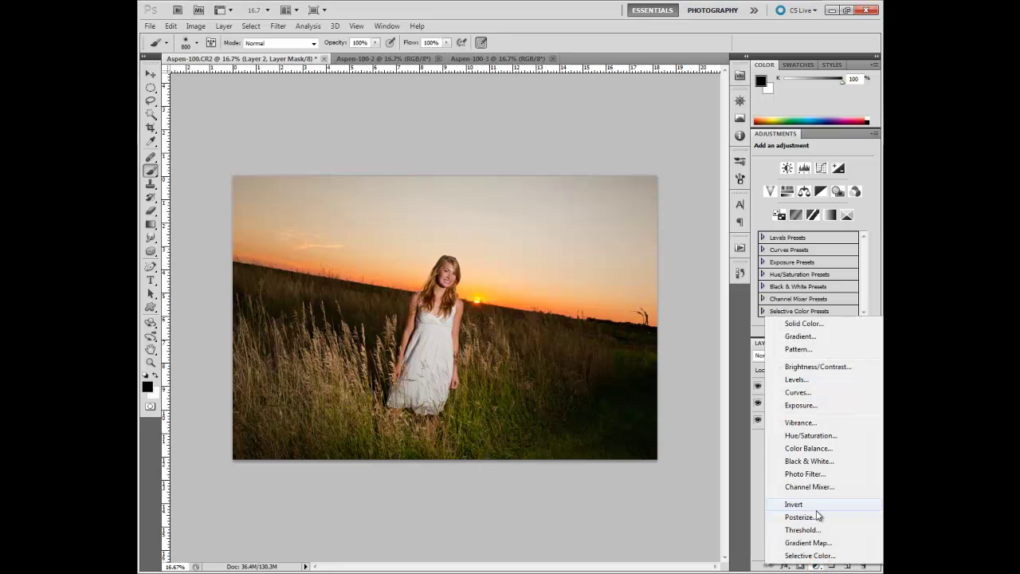
{"action": "left_click", "coordinate": [806, 423]}
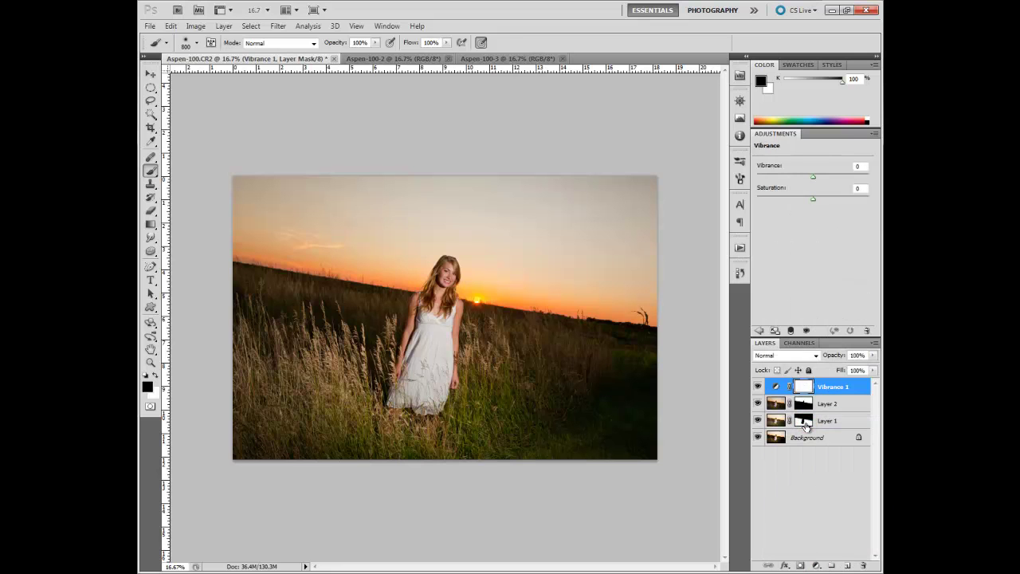
{"action": "right_click", "coordinate": [859, 390]}
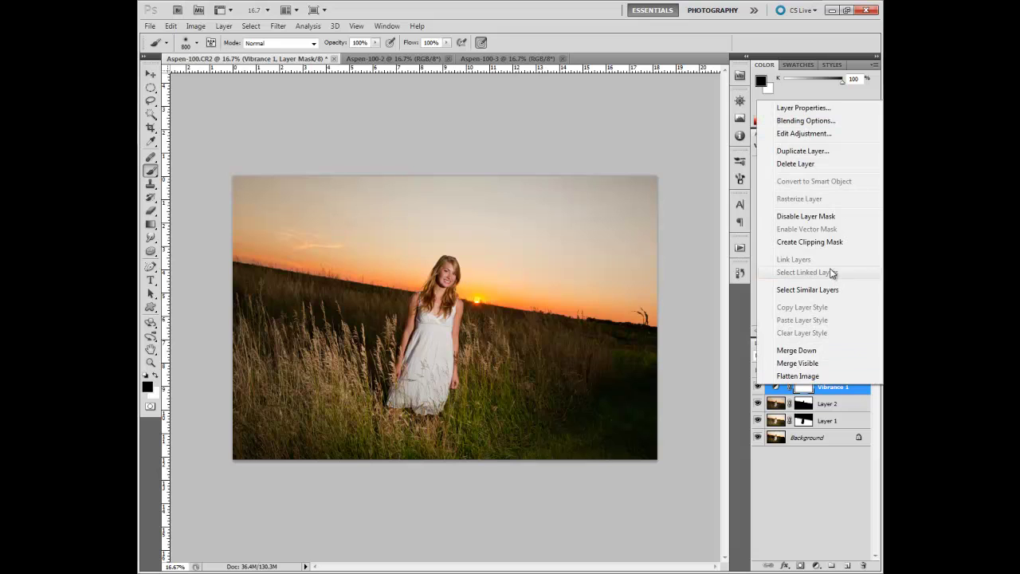
{"action": "left_click", "coordinate": [825, 243]}
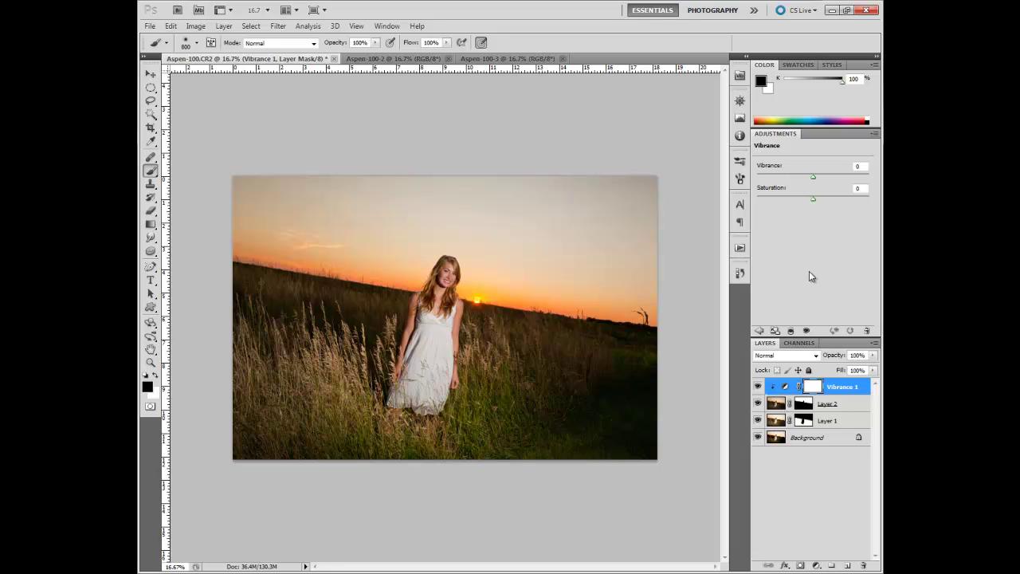
Raise Vibrance 1's Vibrance to about +52, leaving Saturation at 0.
{"action": "left_click_drag", "start_coordinate": [813, 177], "coordinate": [843, 186]}
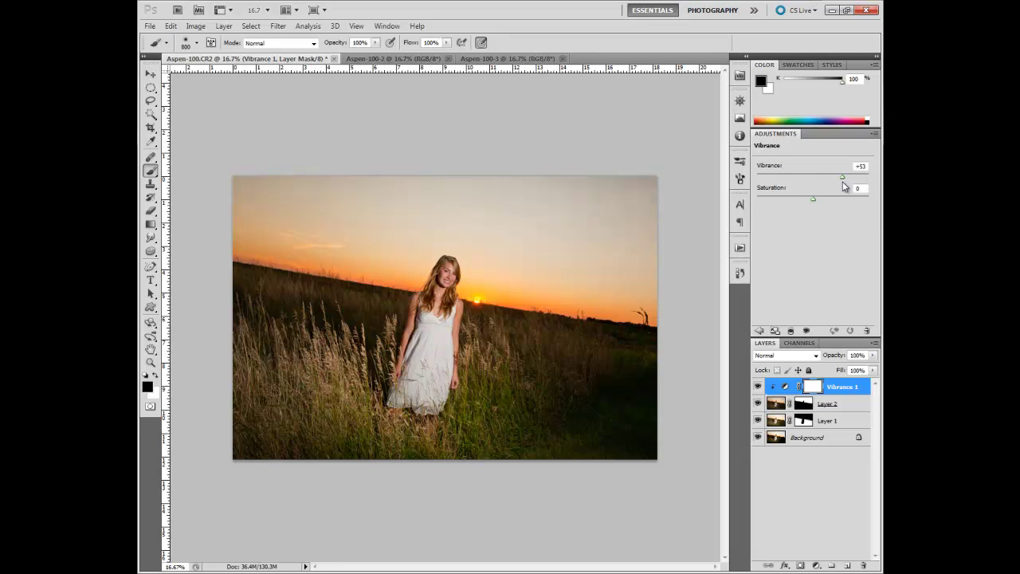